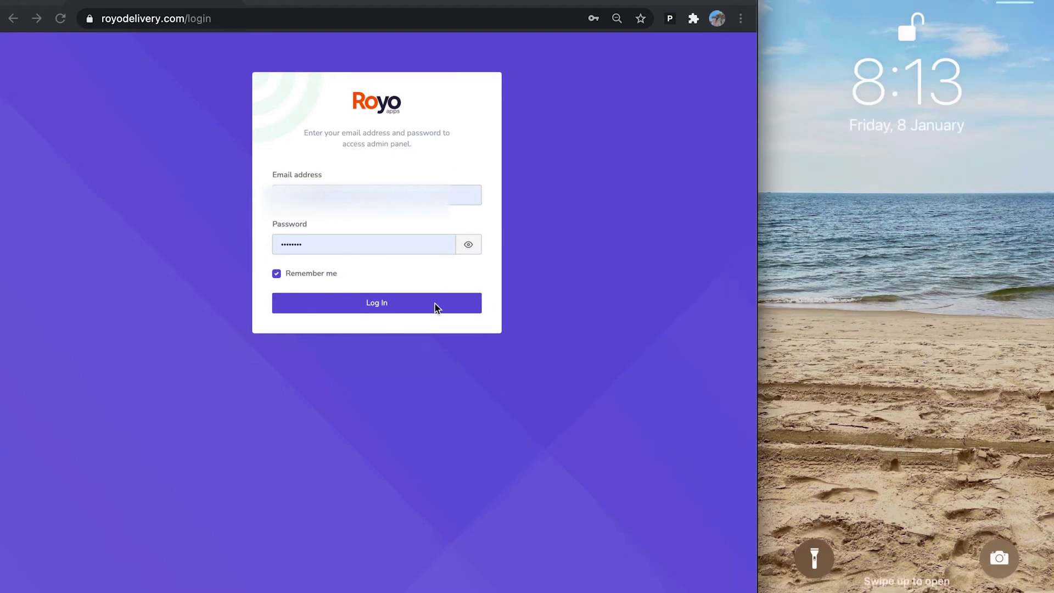
Log in to the Royo Dispatcher admin panel with the pre-filled email and password.
left_click(392, 304)
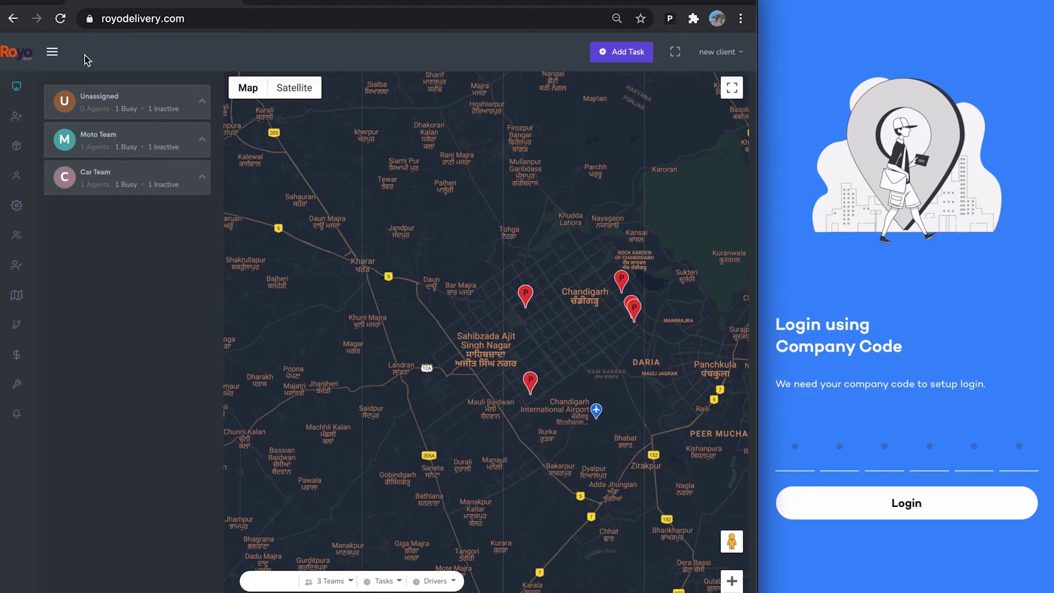
Expand the sidebar and open the organization Profile page showing short code 8e3eef.
left_click(53, 53)
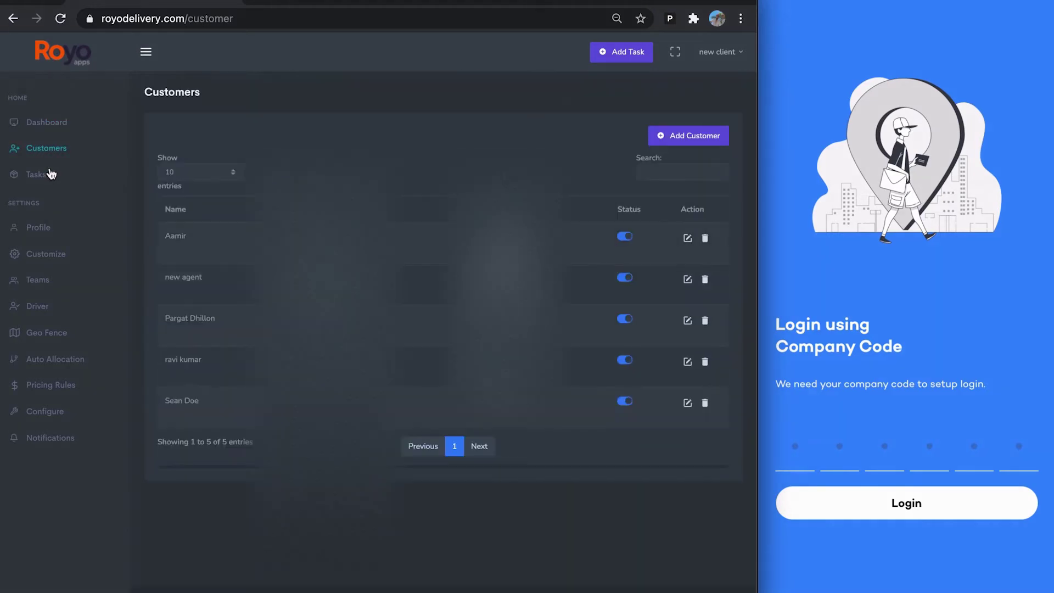
left_click(37, 175)
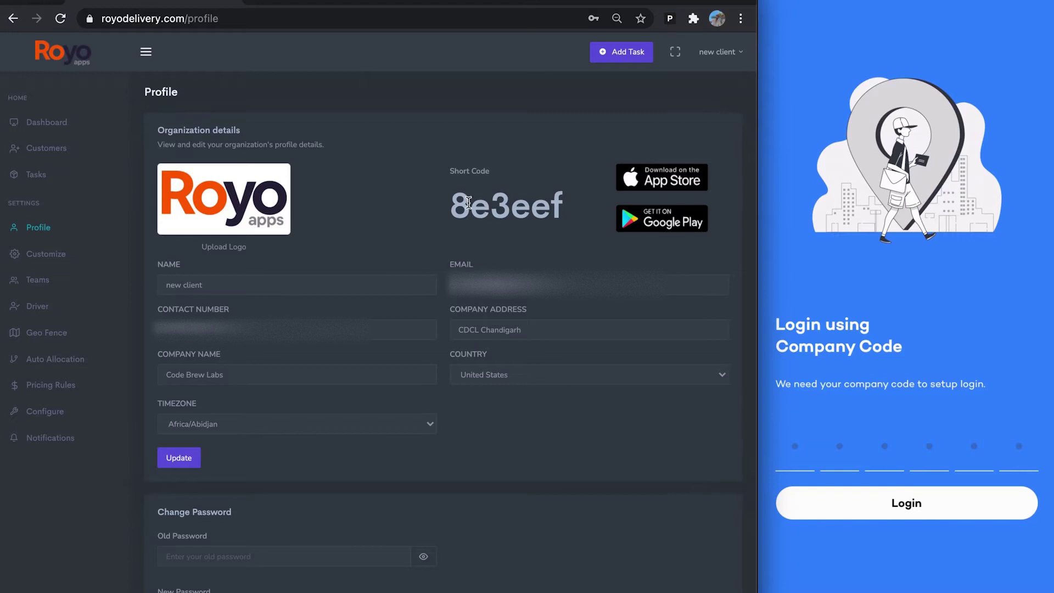
left_click_drag(453, 200, 574, 216)
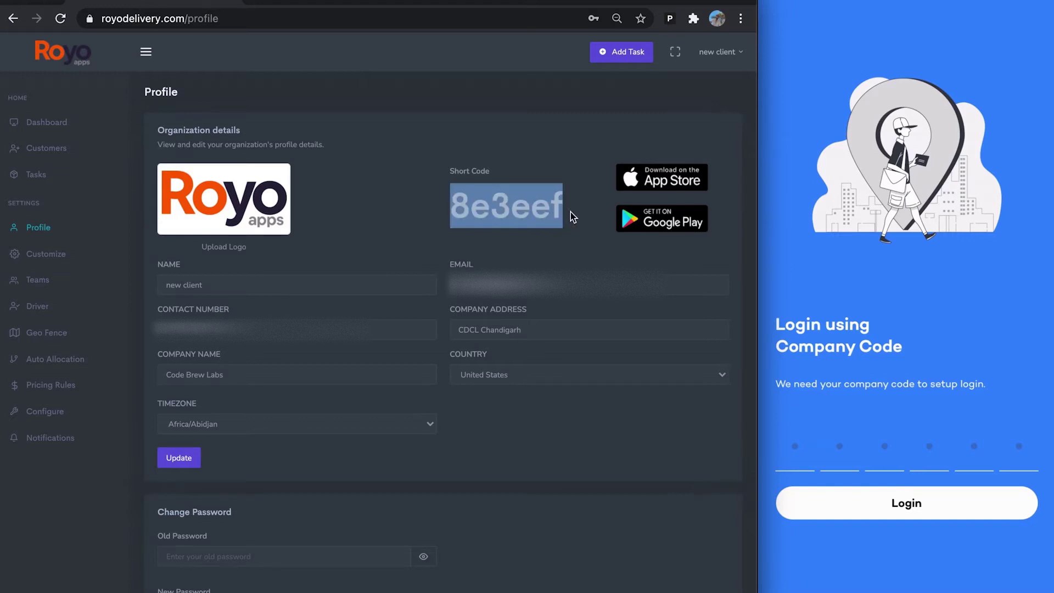
left_click(571, 212)
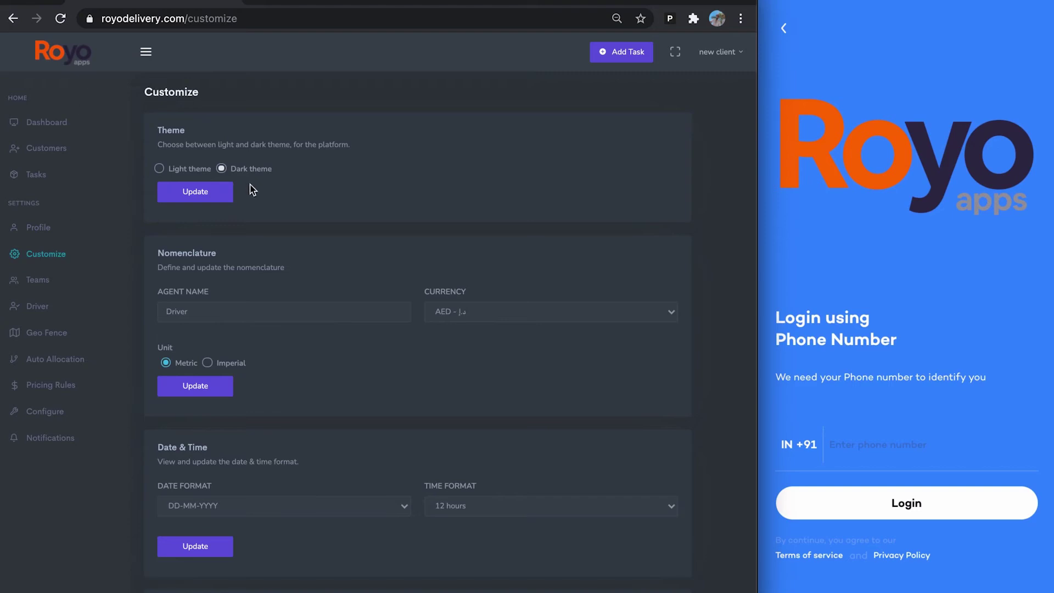
Scroll through the Customize page, then go to the Teams list.
scroll(252, 190, "down", 3)
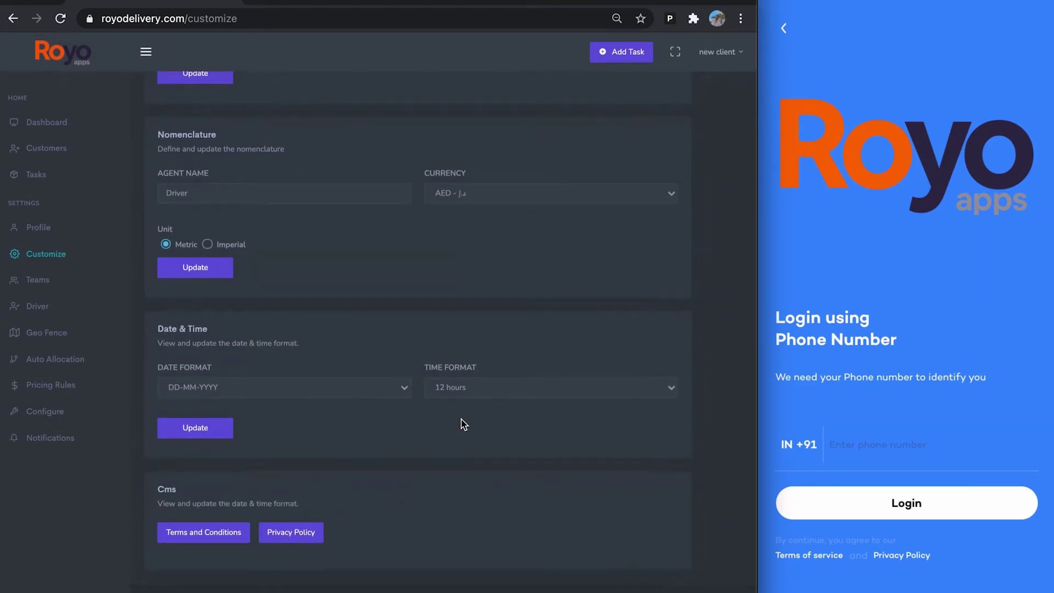
scroll(294, 418, "up", 2)
left_click(39, 283)
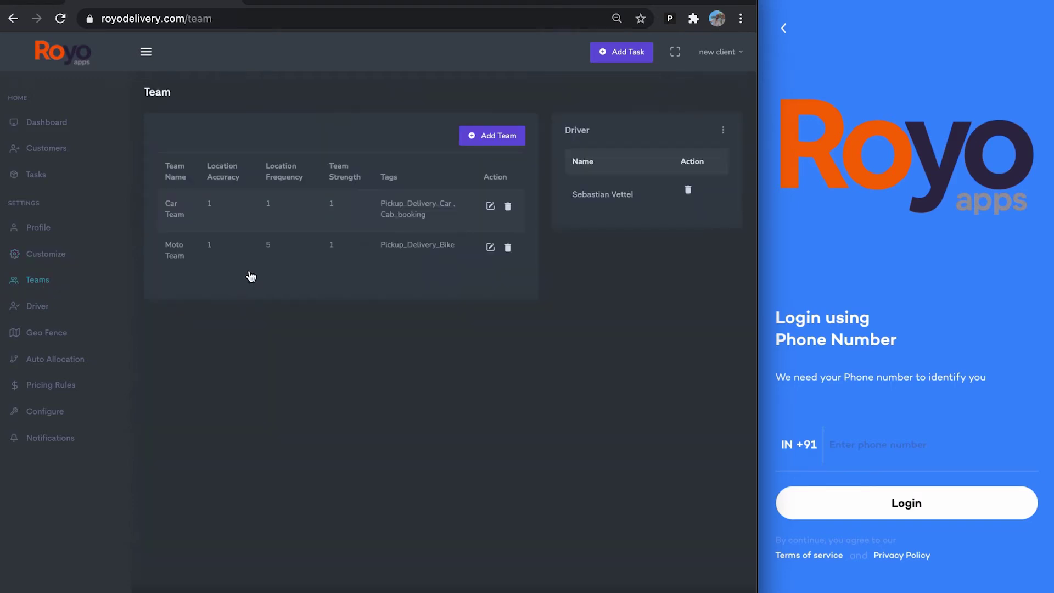
Look at the Add Team form and the Car Team settings, closing both unchanged.
left_click(500, 136)
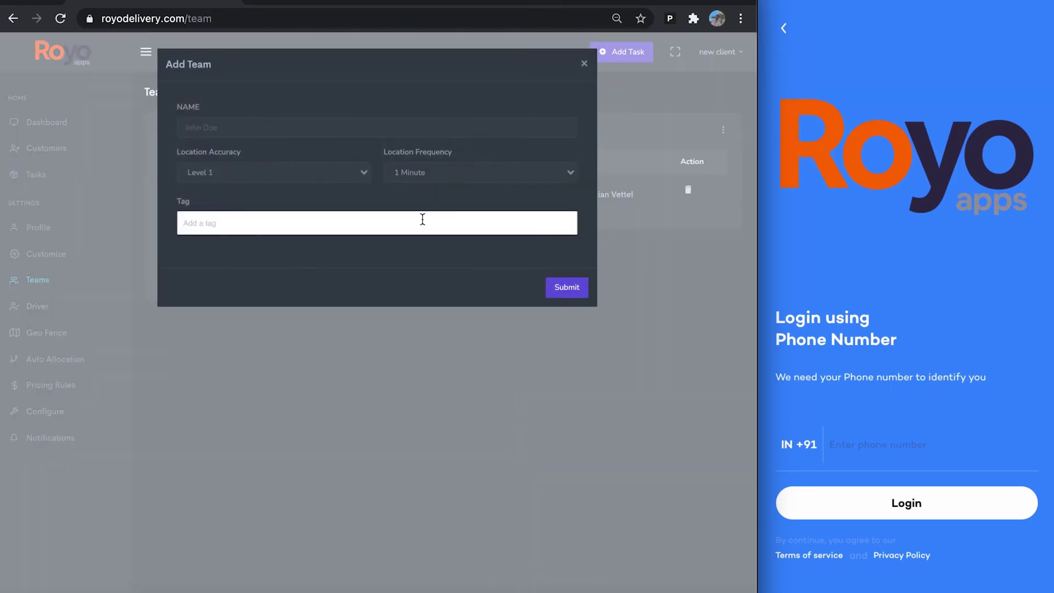
left_click(584, 64)
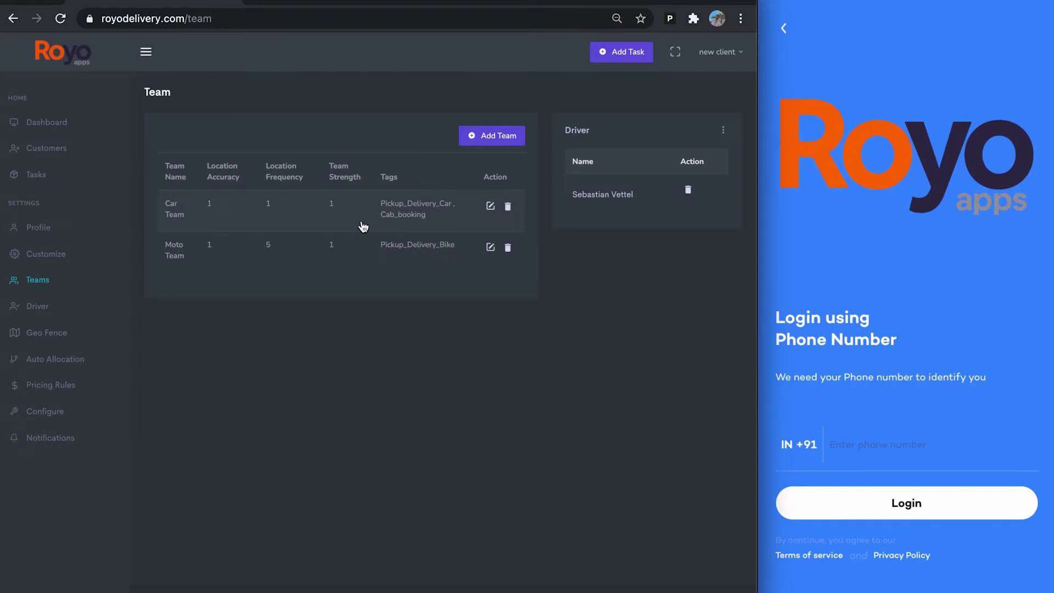
left_click(490, 206)
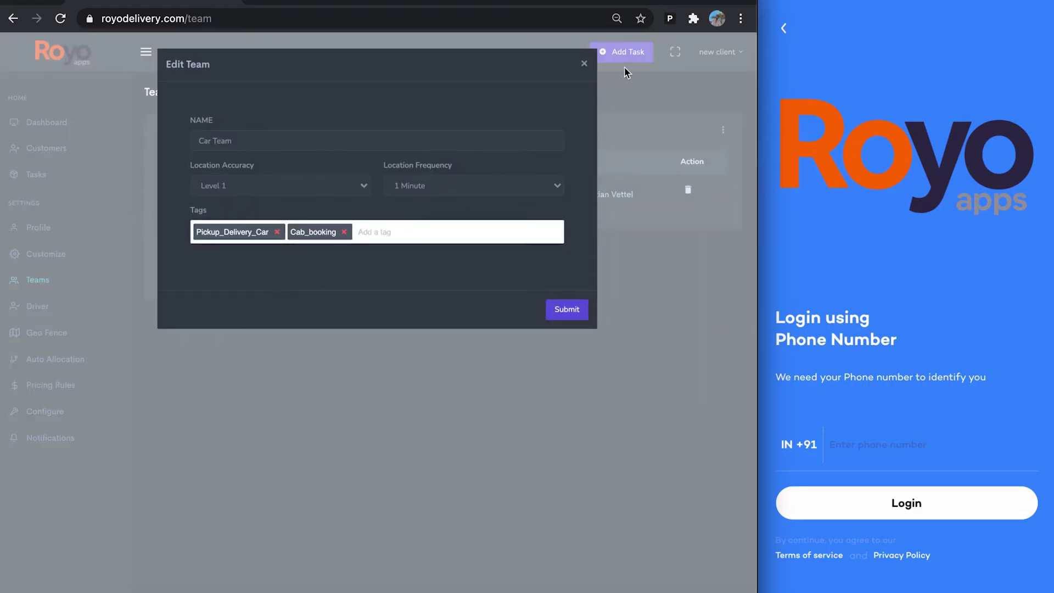
left_click(584, 64)
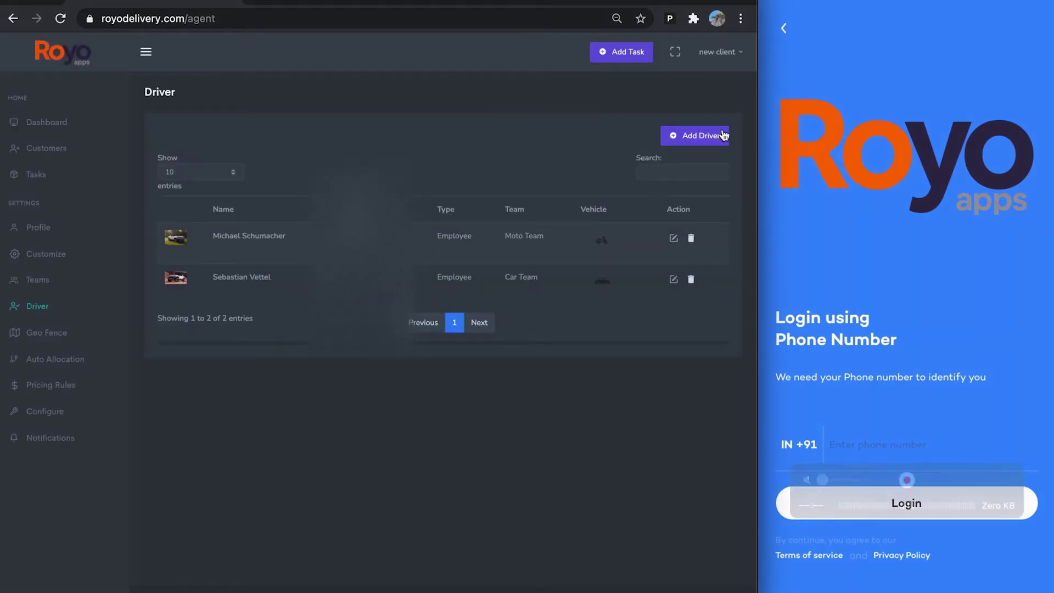
Look at the Add Driver form and the Moto Team driver's details, closing both unsaved.
left_click(696, 135)
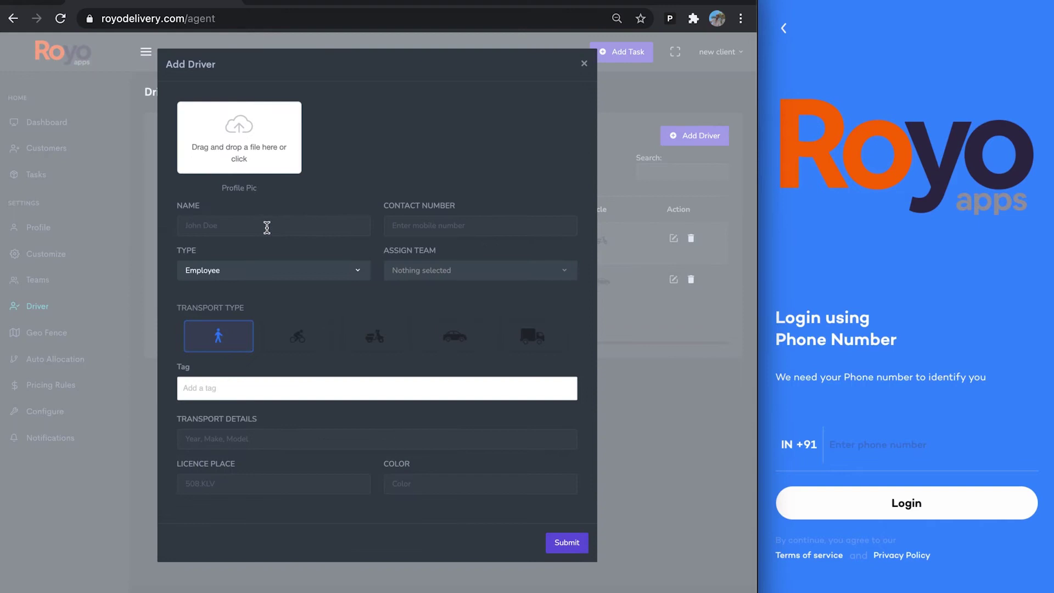
left_click(582, 65)
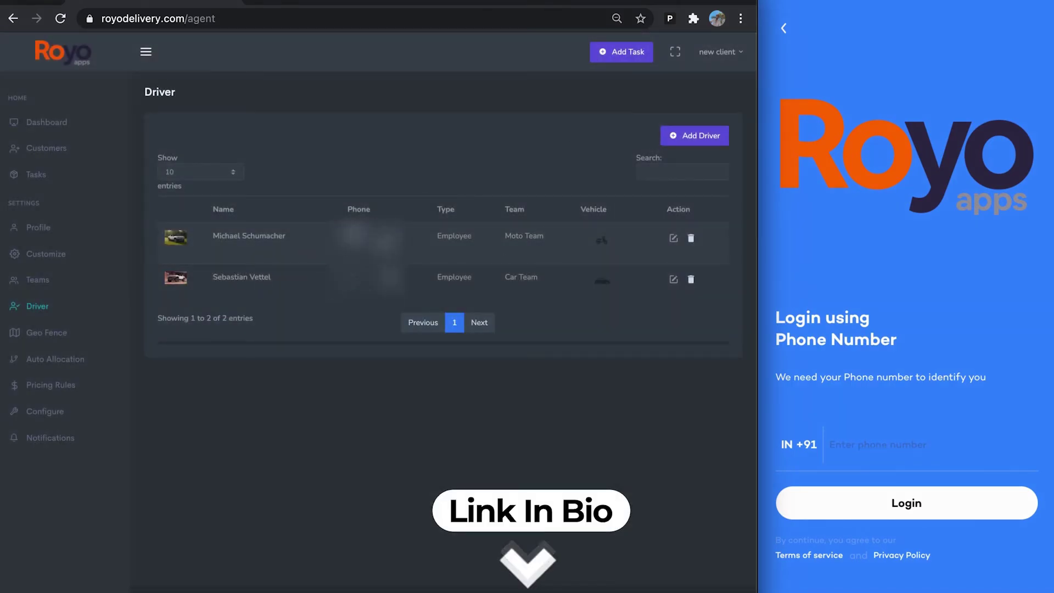
left_click(674, 238)
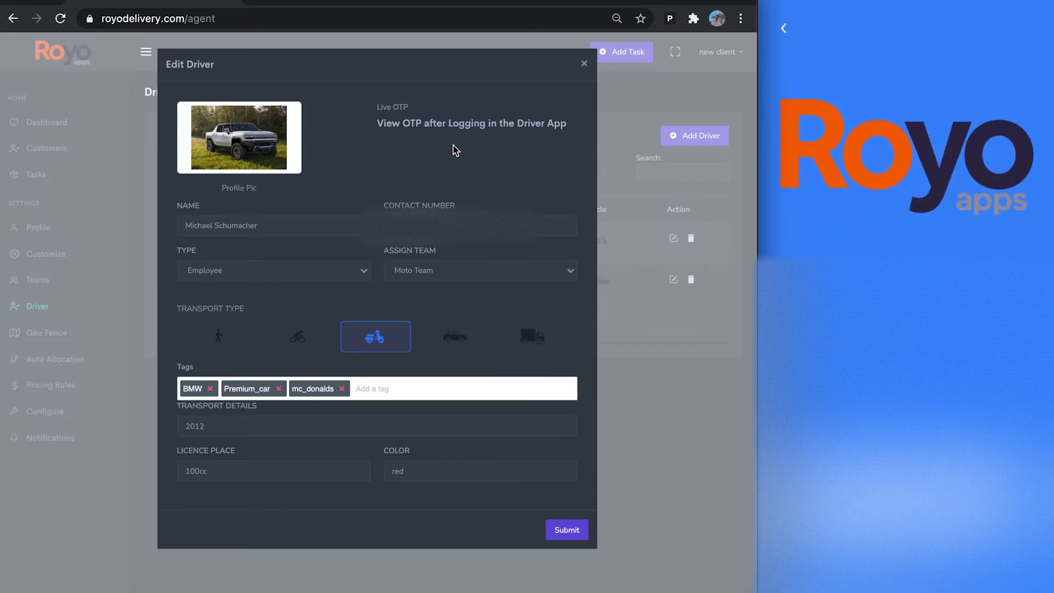
left_click(584, 64)
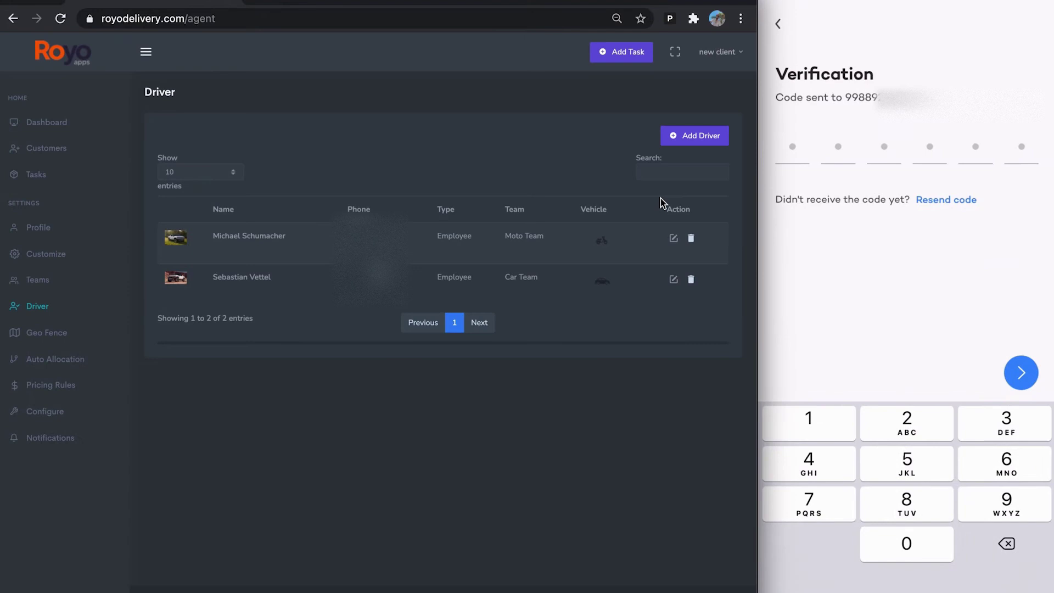
Enter the Moto Team driver's live OTP in the driver app to sign it in.
left_click(674, 238)
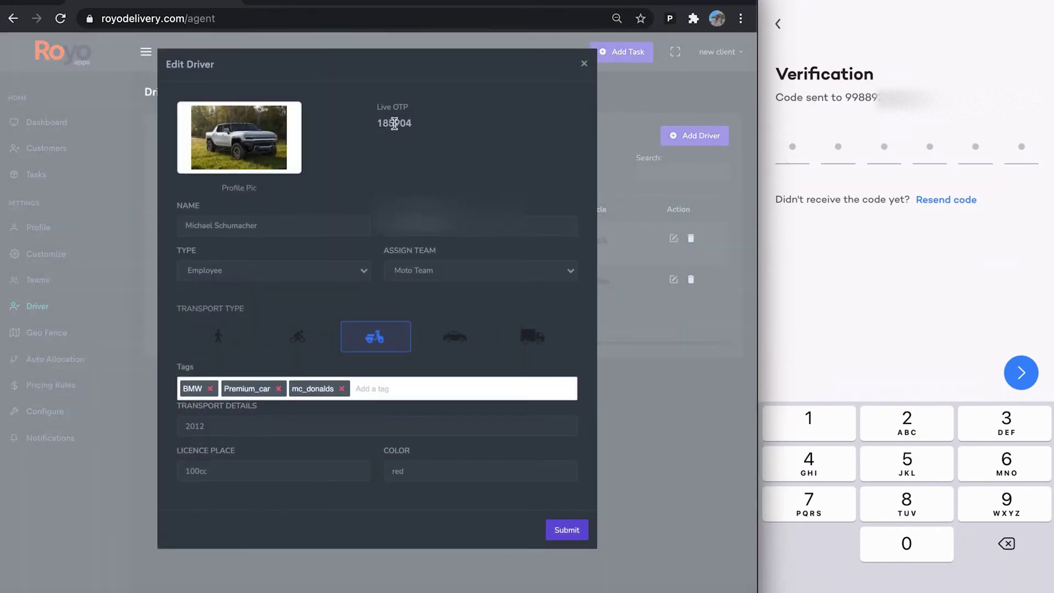
type("1")
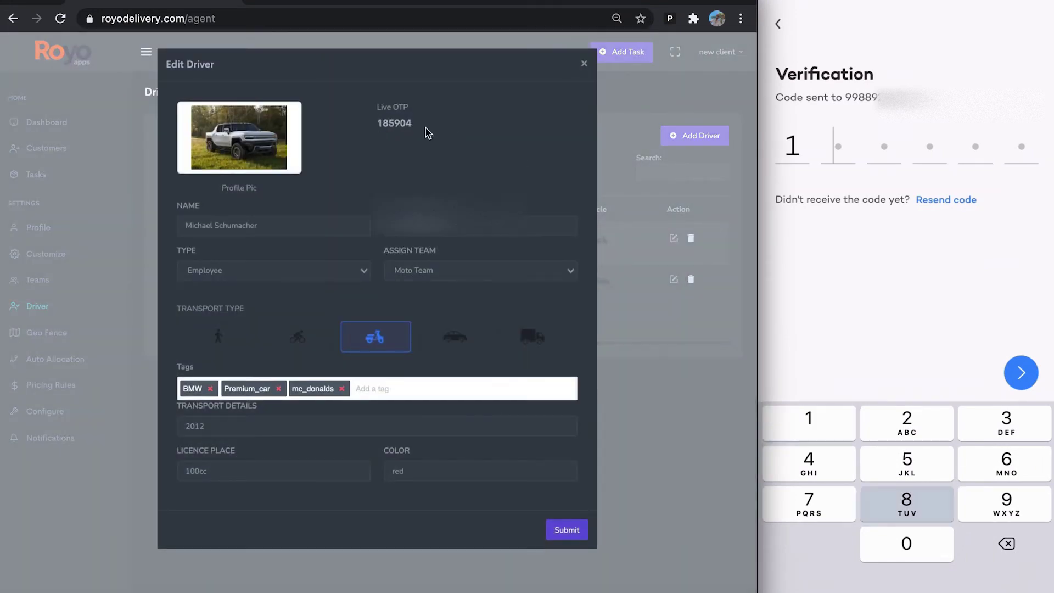
type("85904")
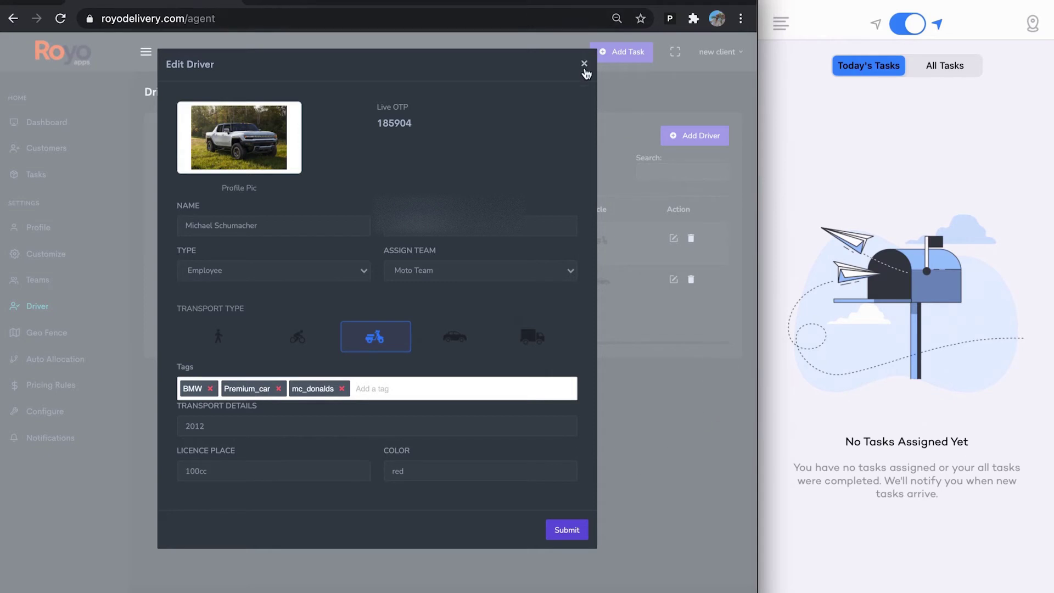
left_click(584, 64)
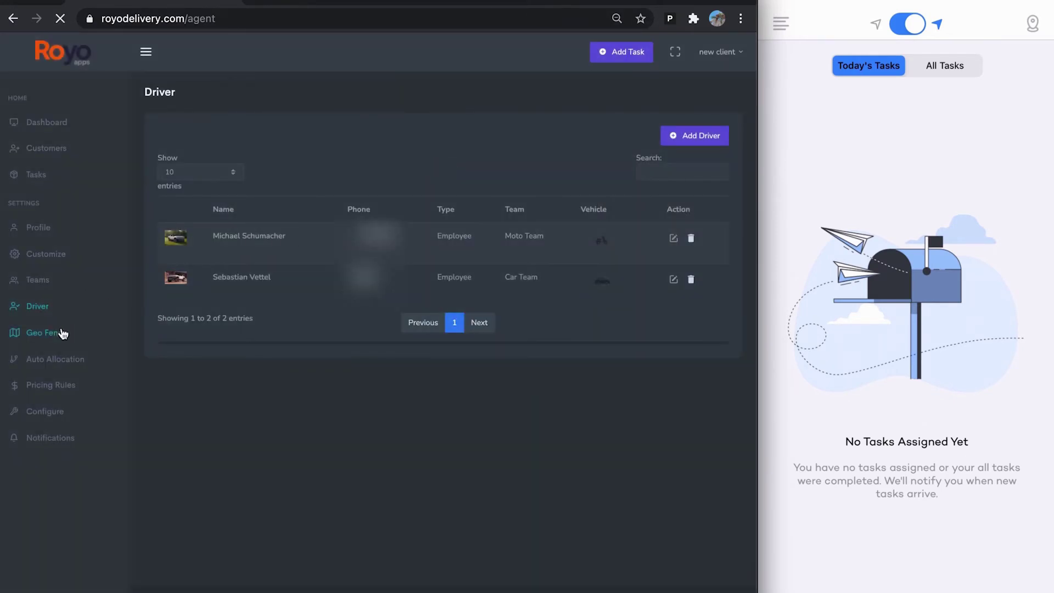
Show all three geo-fences on the map and edit the Chandigarh geo-fence.
left_click(63, 332)
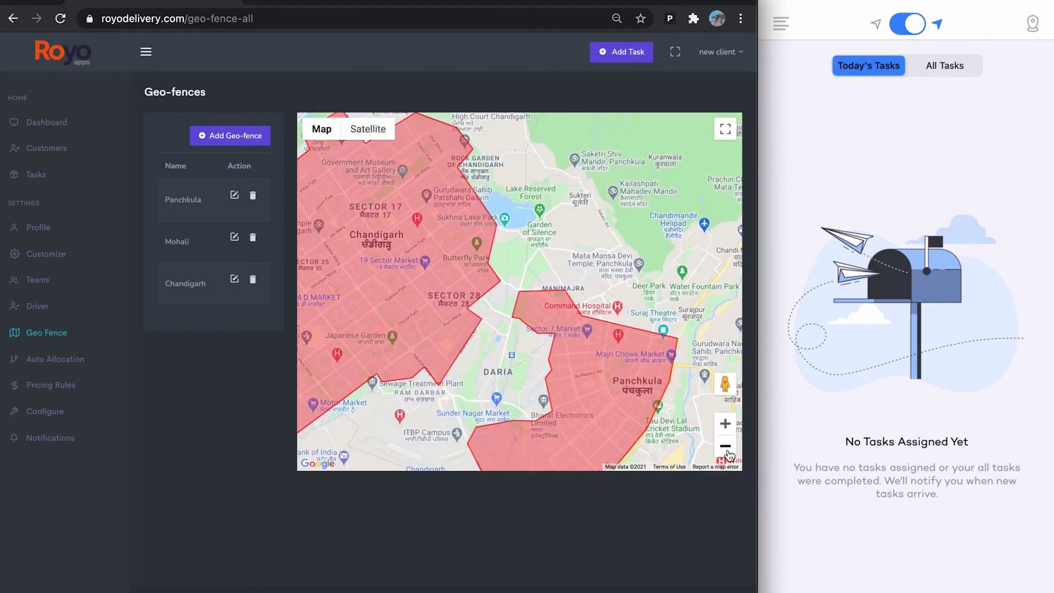
left_click(725, 446)
left_click_drag(307, 322, 345, 330)
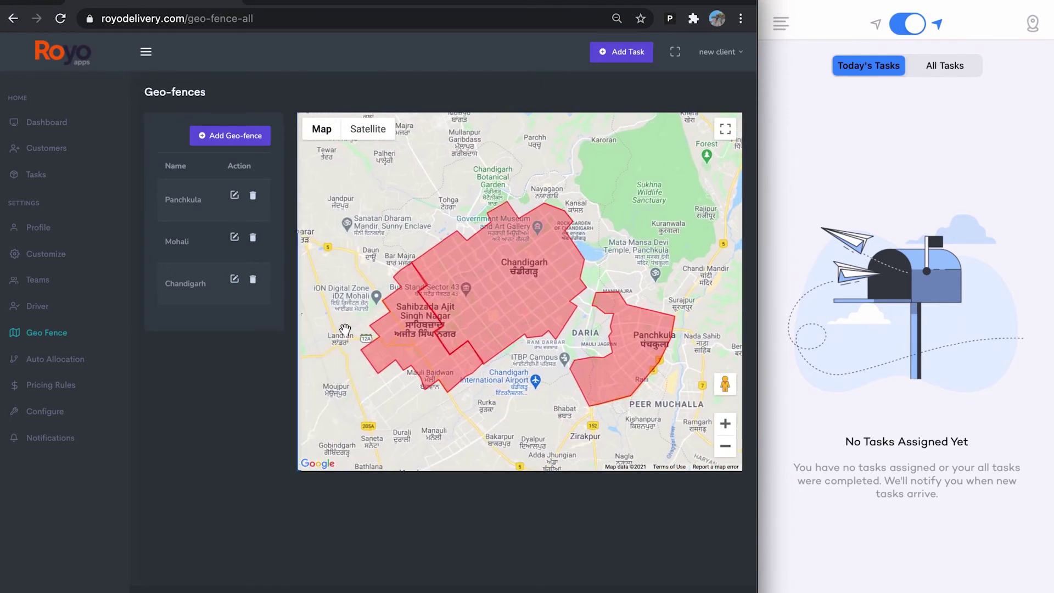
left_click(235, 281)
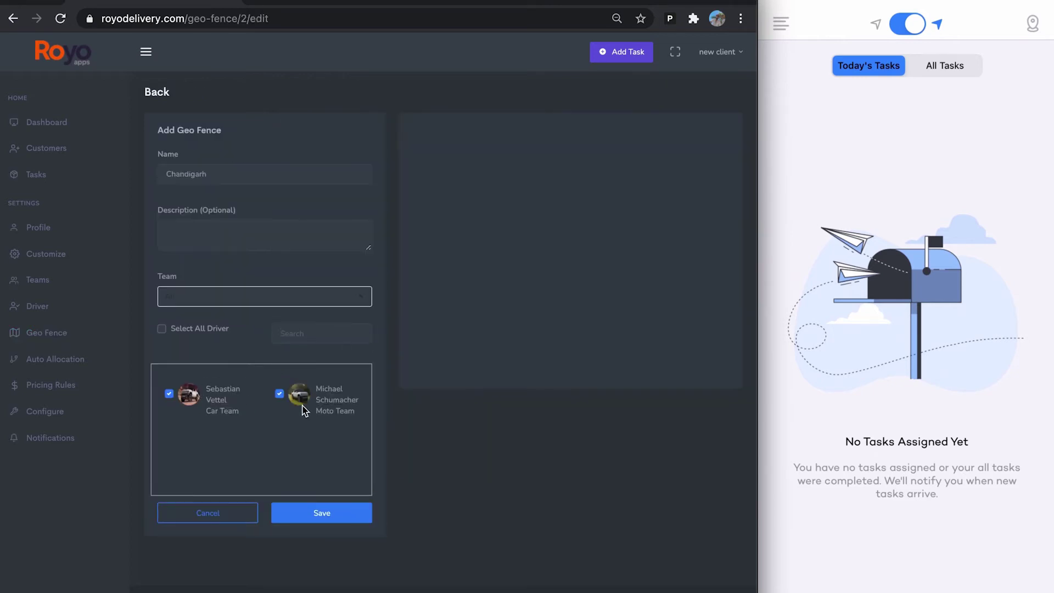
Check the Auto Allocation No. Of Retries options, leaving retries at 2.
left_click(55, 361)
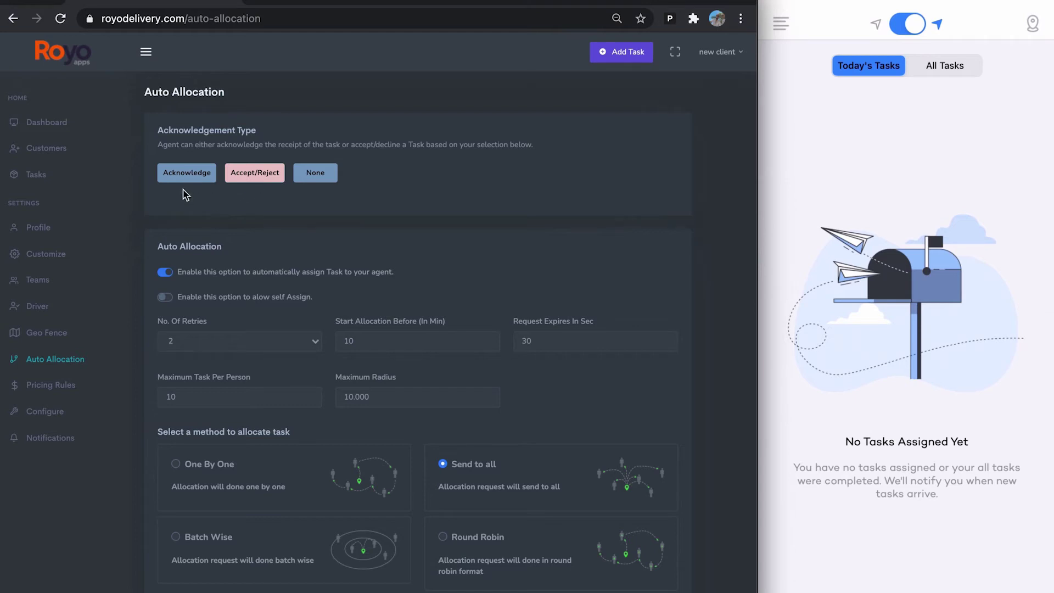
scroll(329, 187, "down", 1)
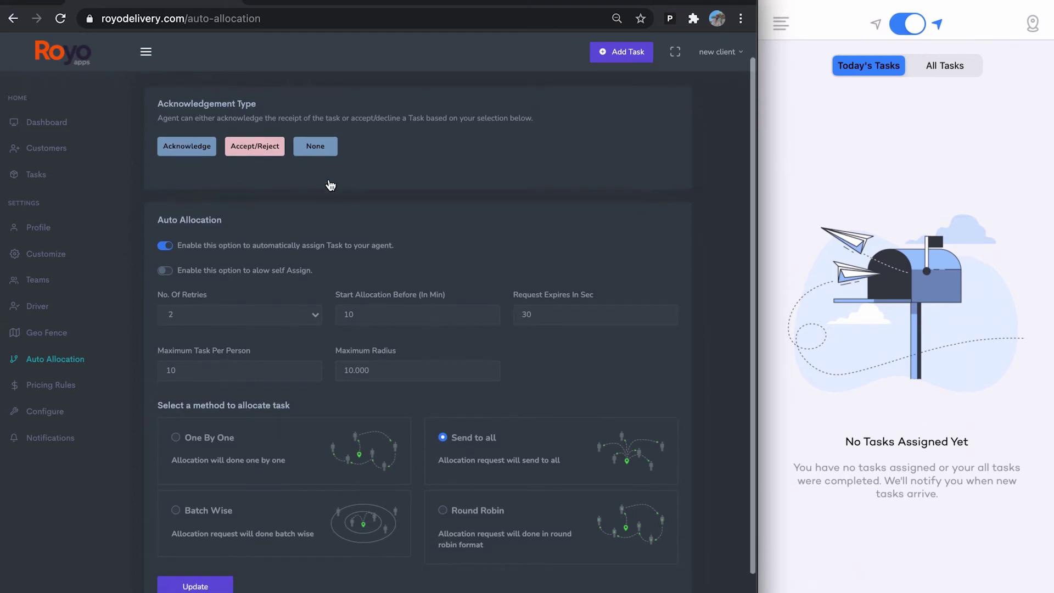
scroll(369, 220, "down", 2)
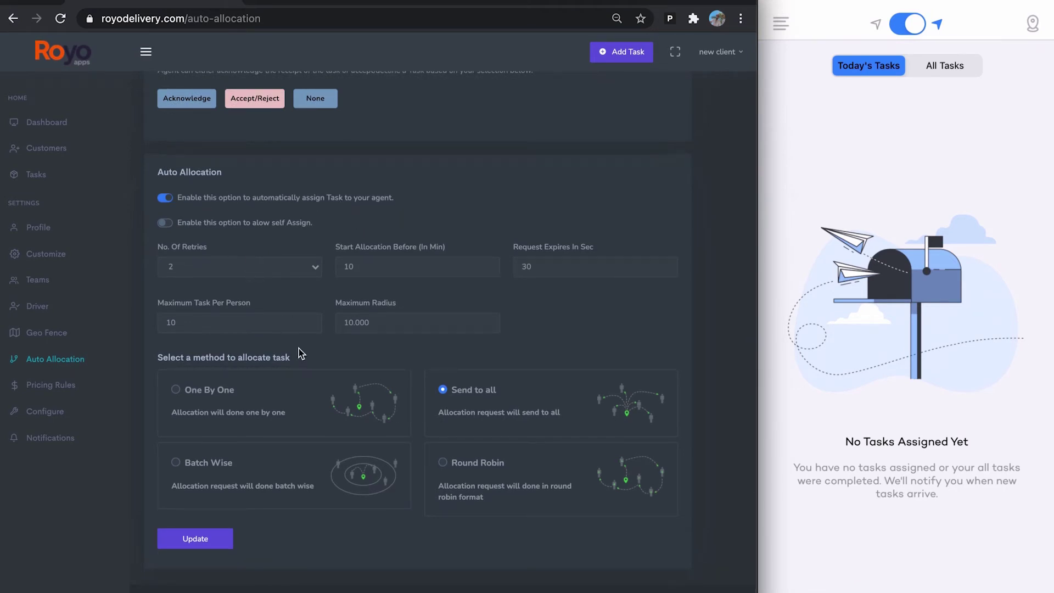
left_click(257, 274)
left_click(271, 211)
Inspect the Default pricing rule in Pricing Rules and close it without saving.
left_click(66, 387)
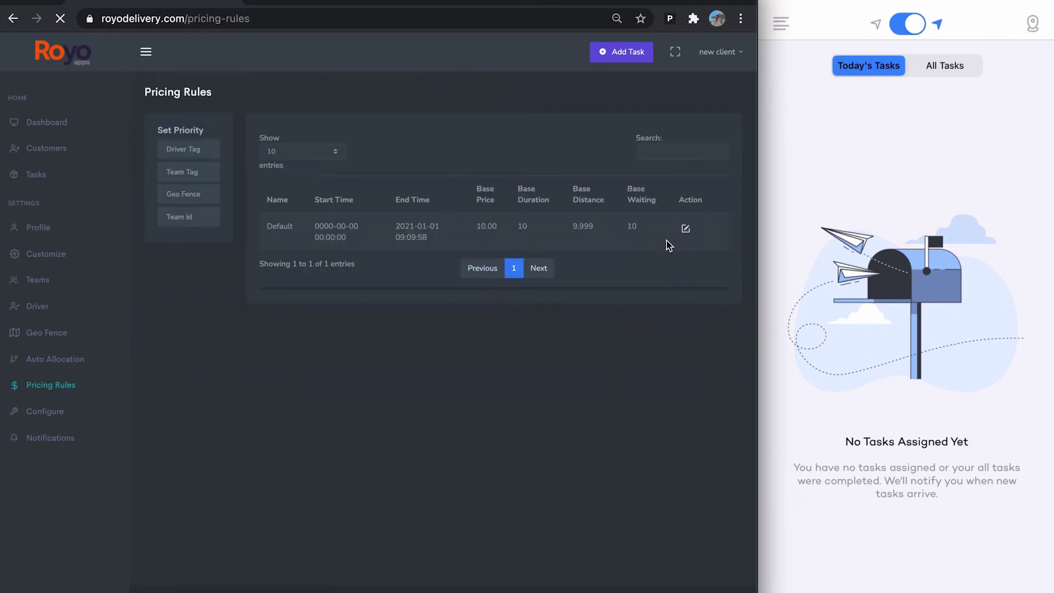
left_click(686, 229)
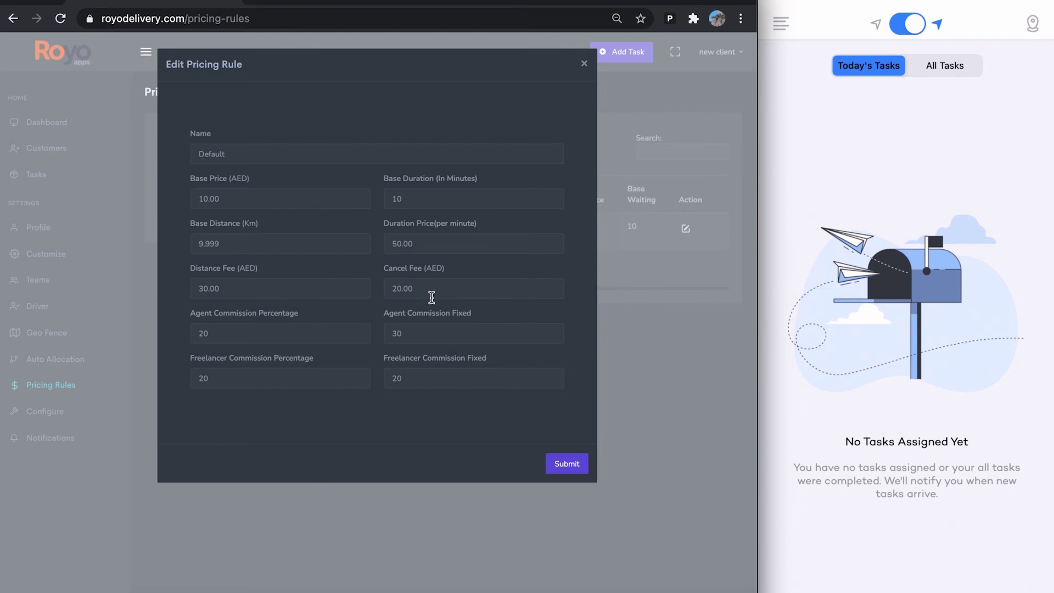
left_click_drag(423, 268, 454, 272)
left_click(584, 65)
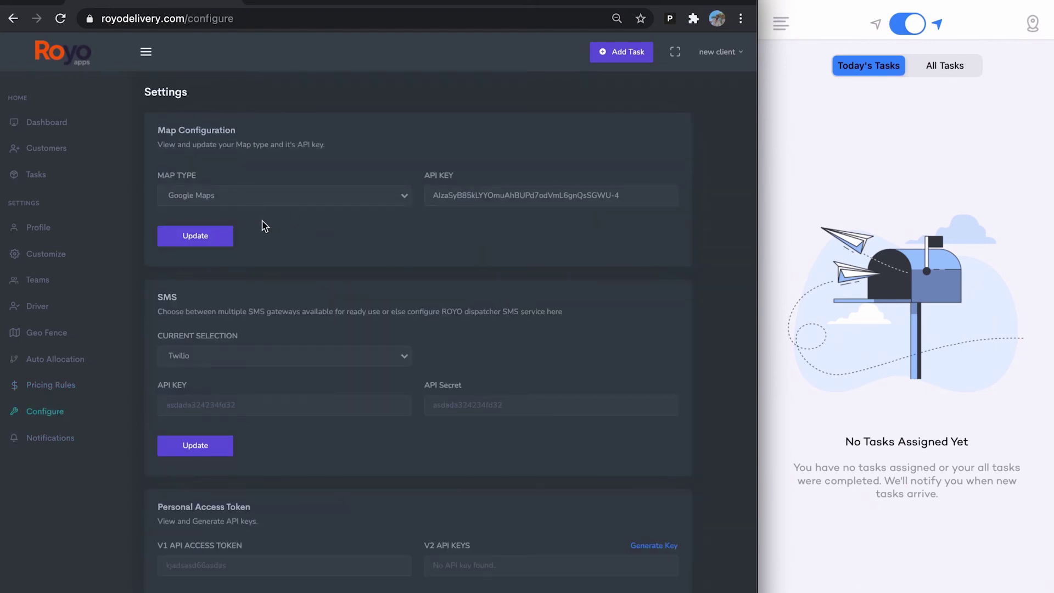
Scroll through the map and SMS Settings page, then bring up the Add Task form.
scroll(362, 379, "down", 1)
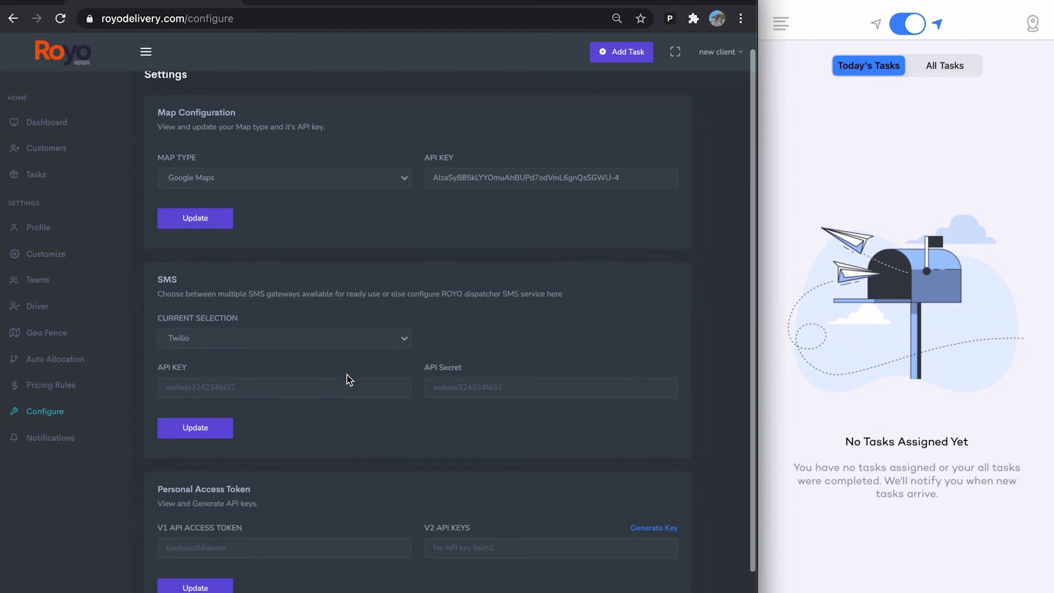
scroll(360, 376, "up", 1)
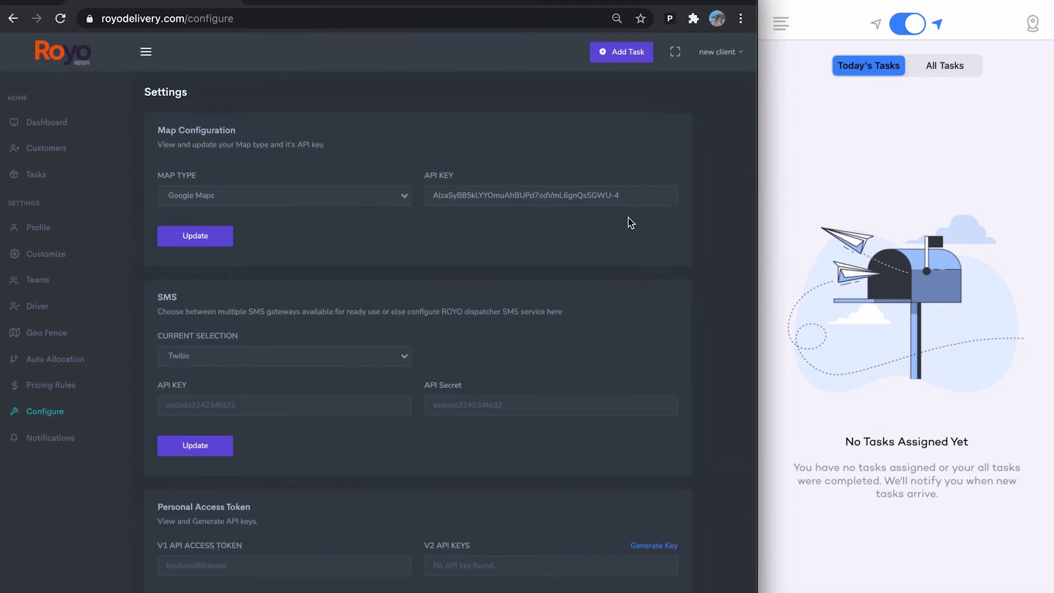
scroll(571, 219, "down", 2)
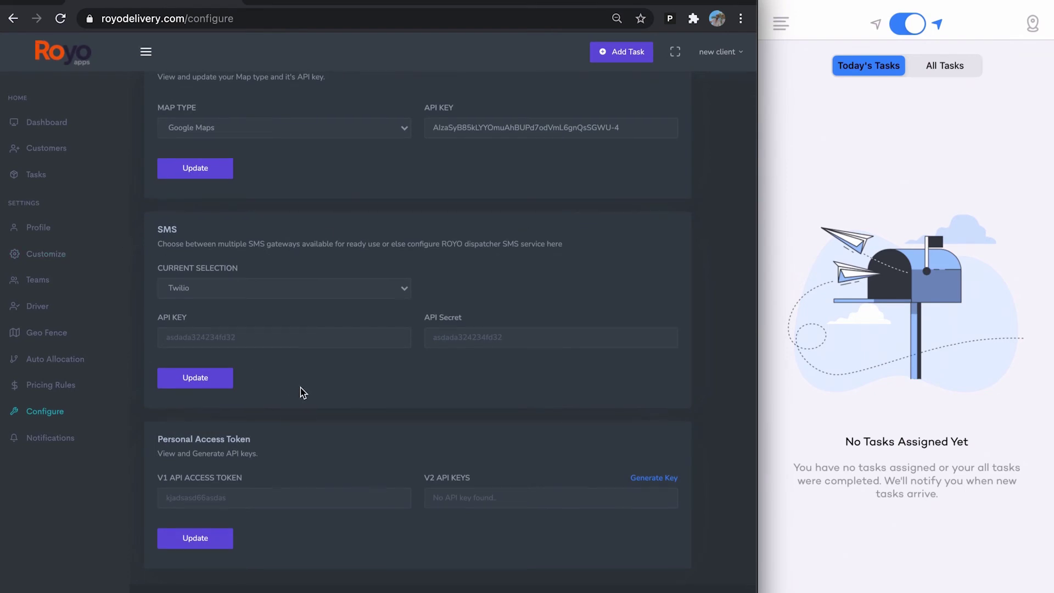
scroll(281, 318, "up", 2)
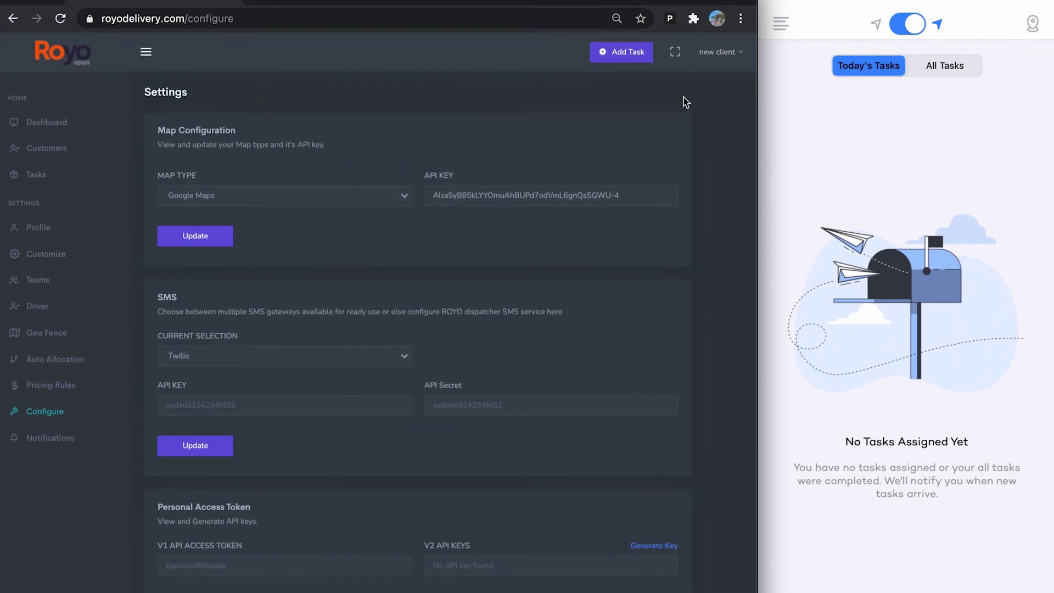
left_click(625, 54)
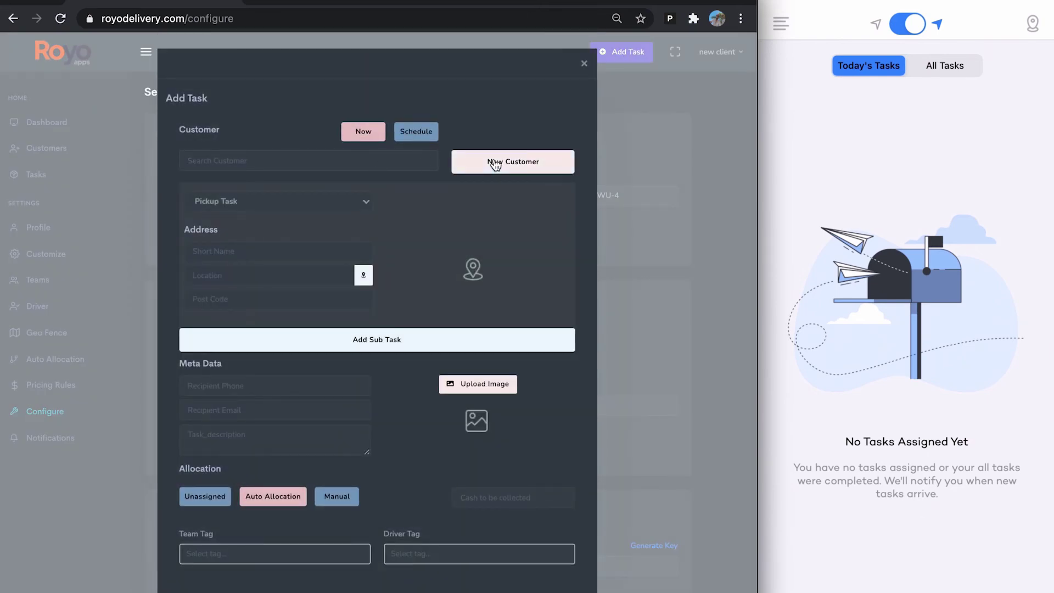
Search for and choose an existing customer, using their Home address as the first pickup.
left_click(495, 163)
left_click(561, 163)
type("sean")
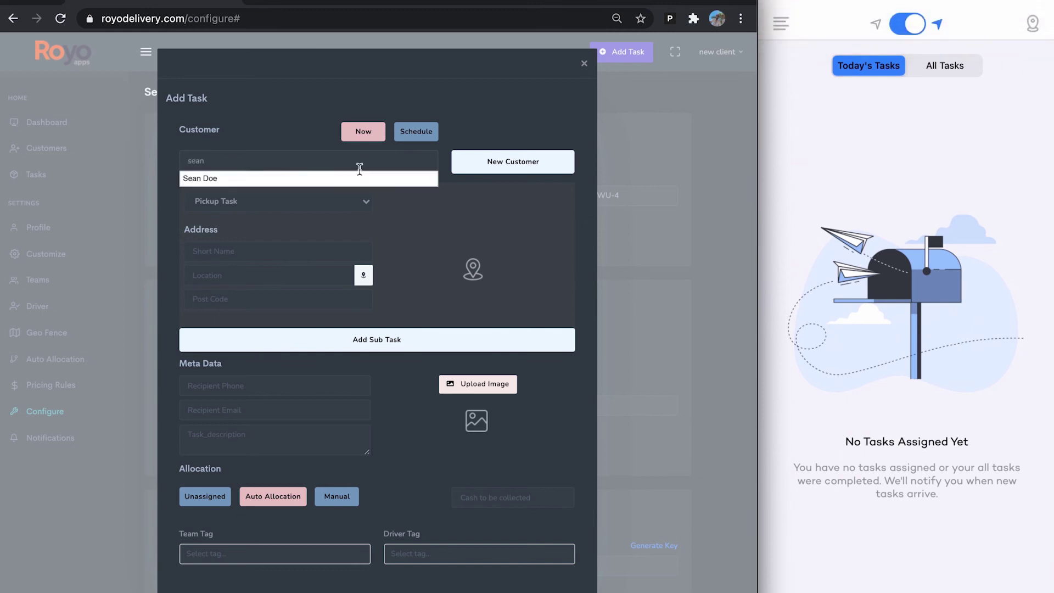
left_click(357, 179)
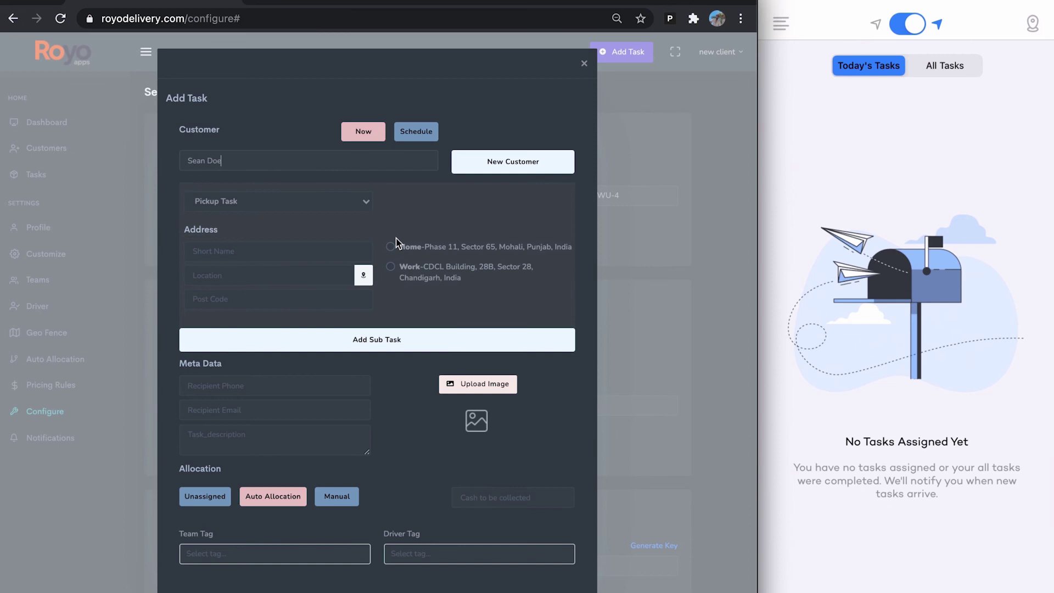
left_click(390, 248)
Add a second pickup sub-task at the customer's Work address and submit the task.
scroll(405, 390, "down", 1)
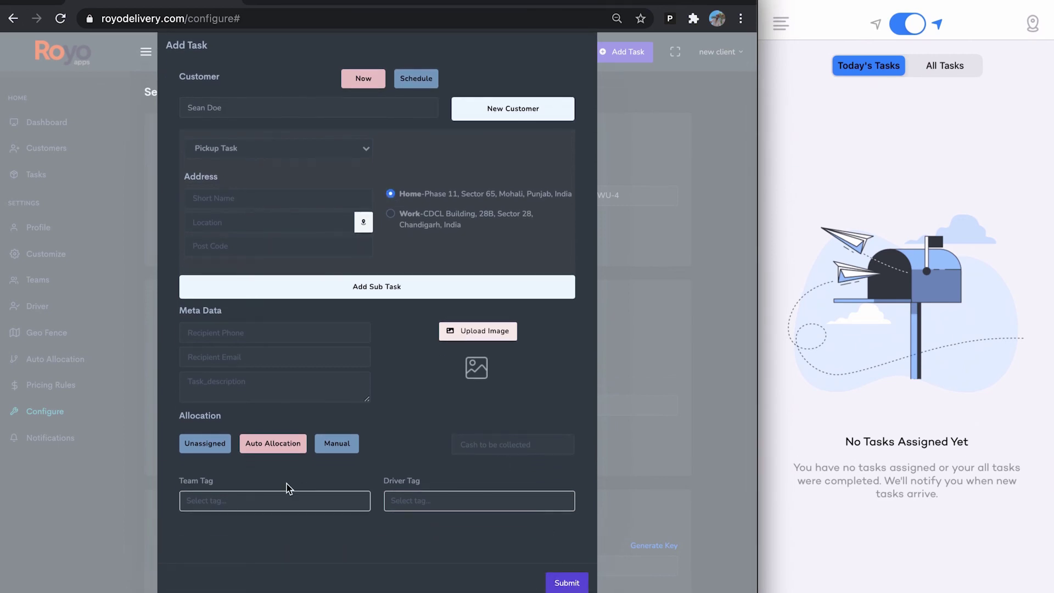
left_click(427, 296)
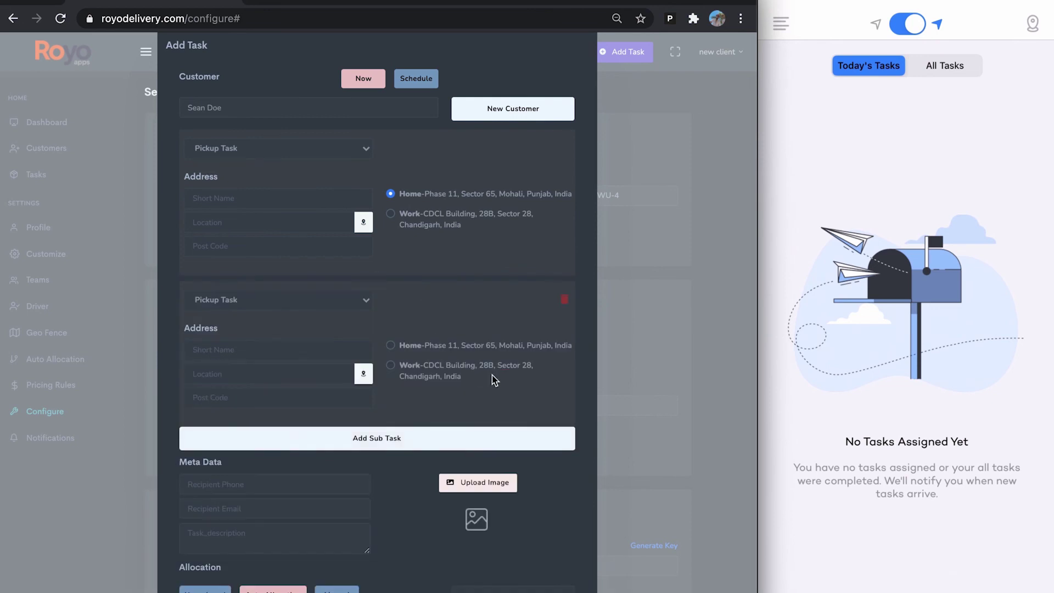
left_click(390, 367)
scroll(443, 508, "down", 3)
left_click(566, 584)
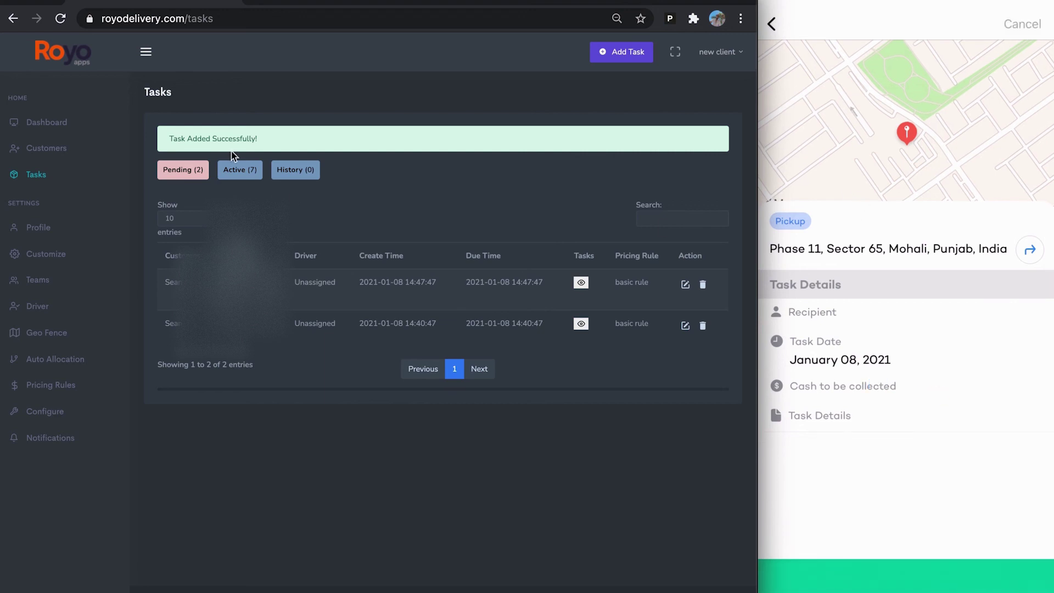
Switch to the Active tasks list, now showing 8 tasks including the new pickup.
left_click(233, 174)
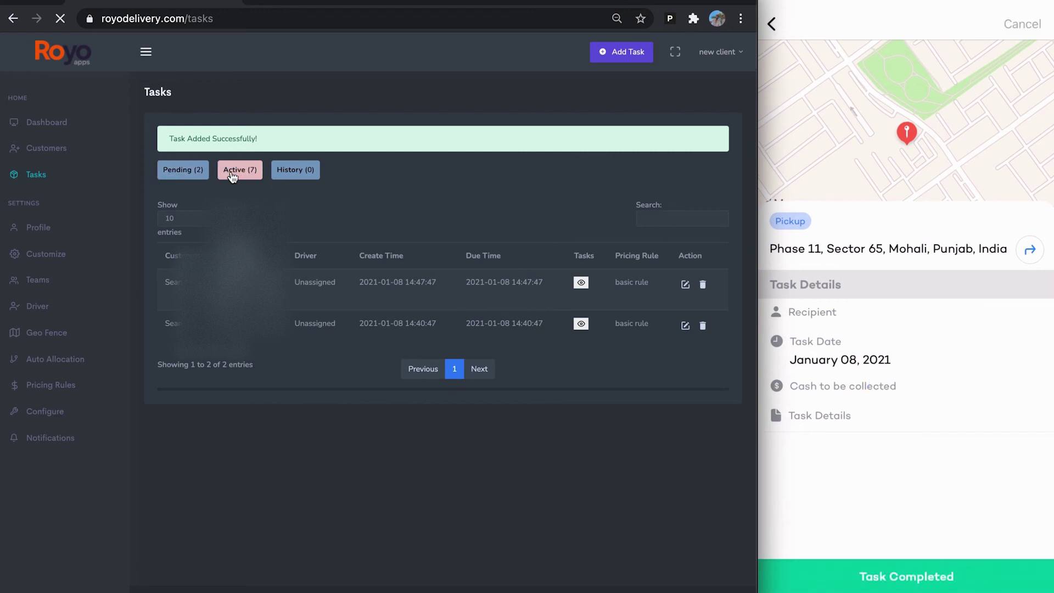